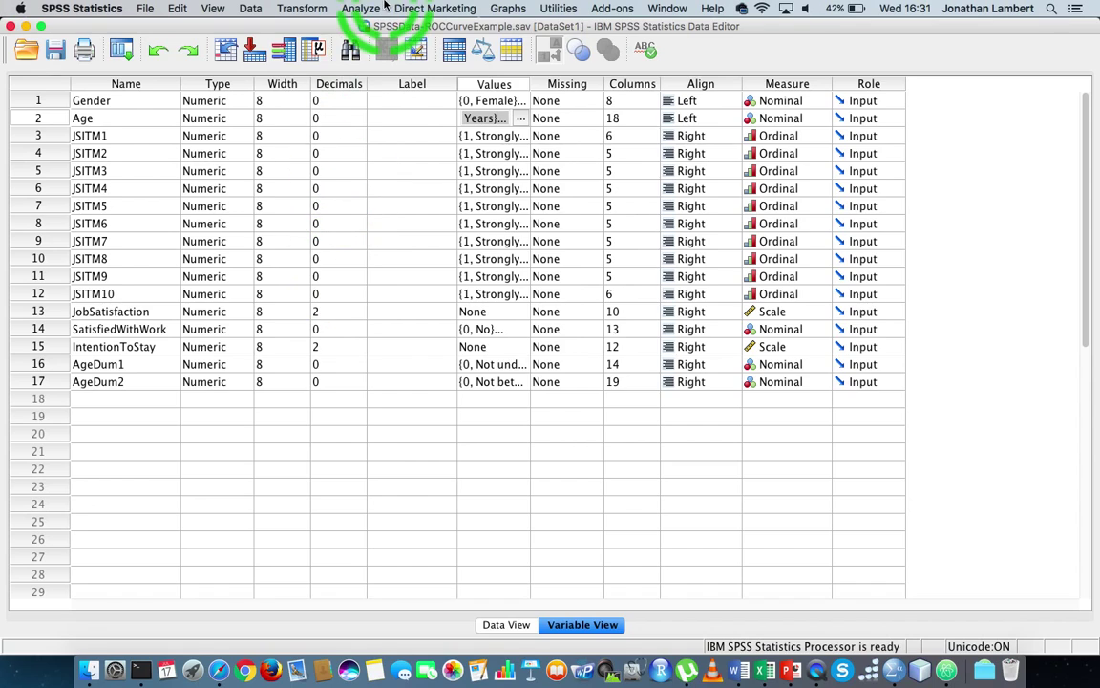
Go to Analyze > Regression in the menu bar to reach Linear regression.
click(361, 10)
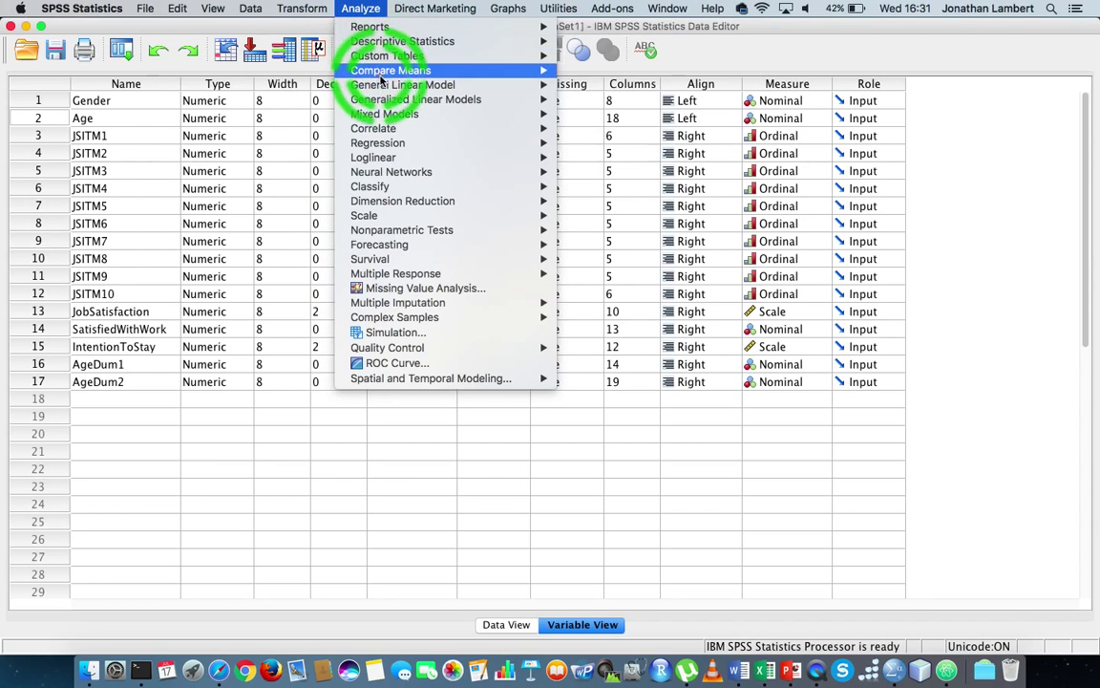
mouse_move(393, 146)
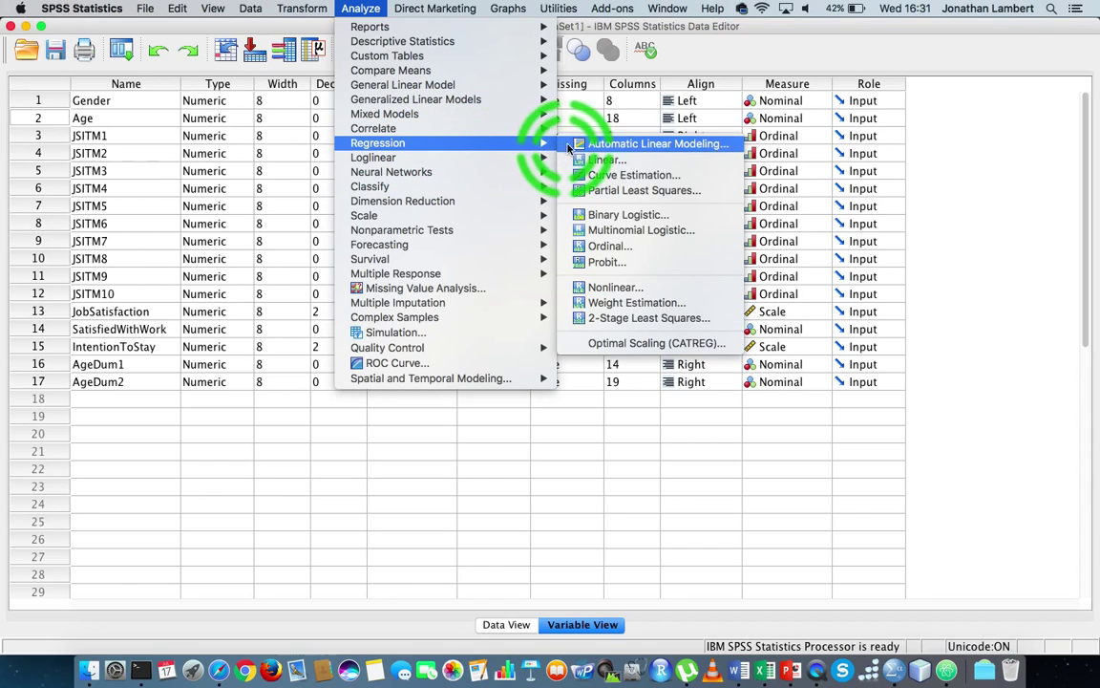
Open Linear Regression, reset earlier choices, and make IntentionToStay the dependent variable.
click(605, 164)
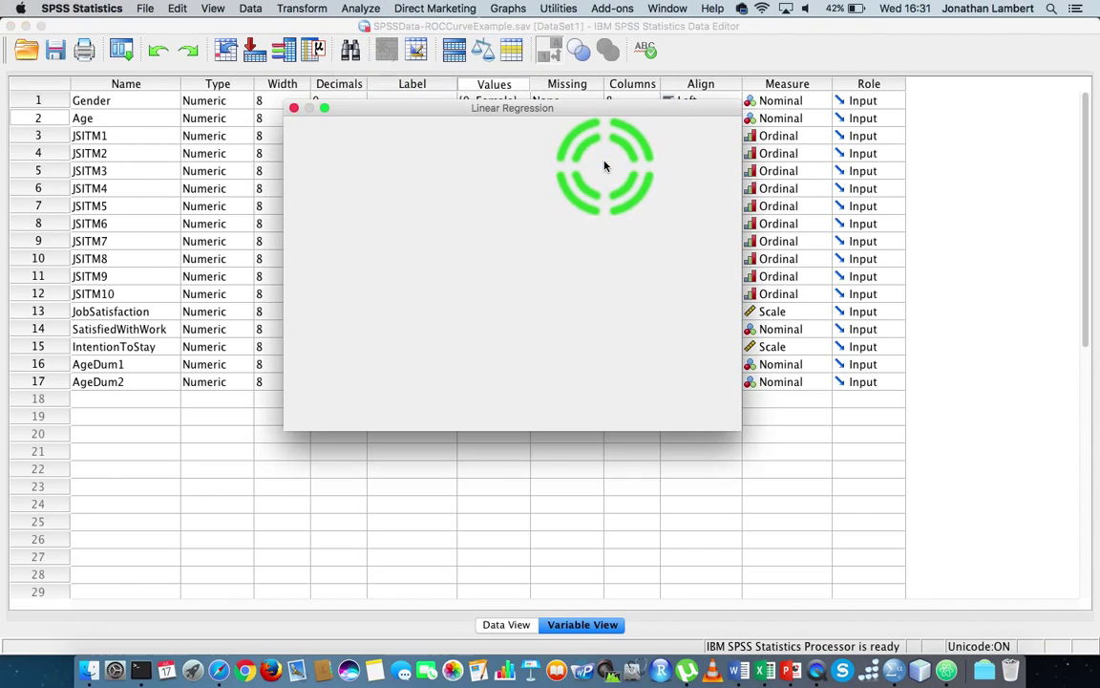
click(392, 410)
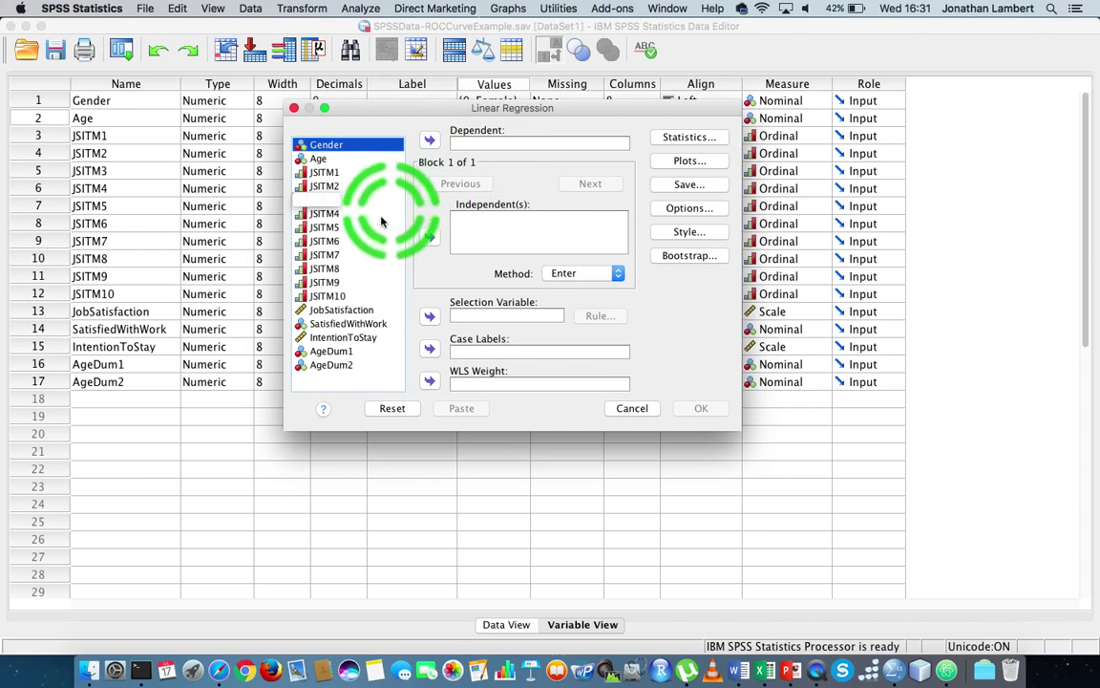
click(343, 338)
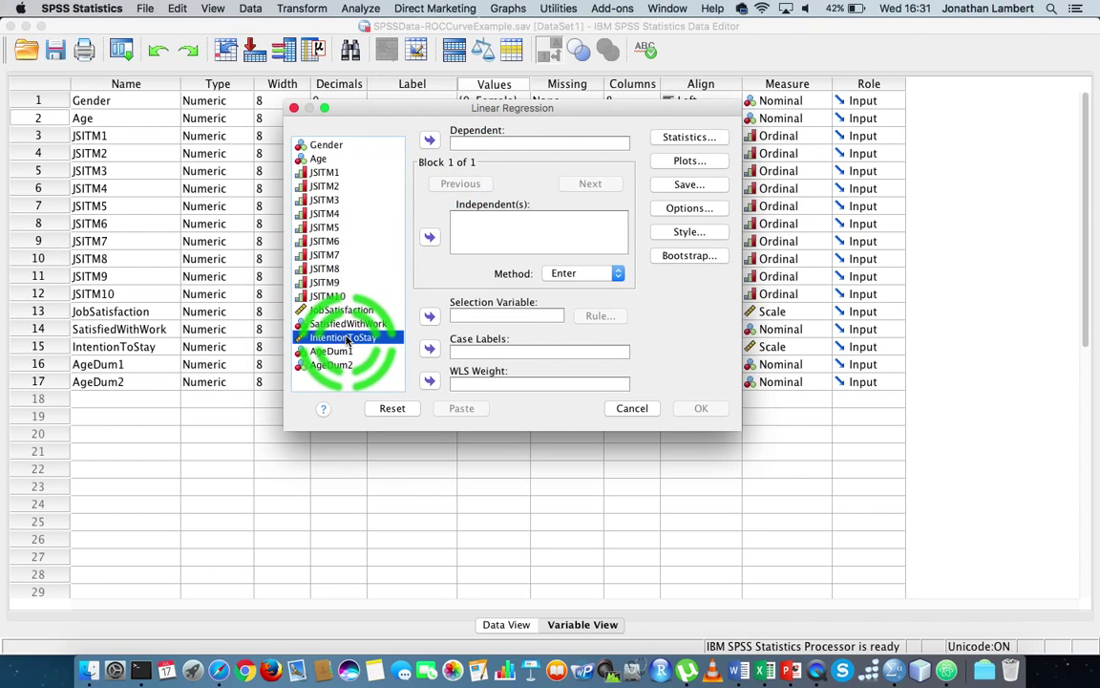
click(428, 143)
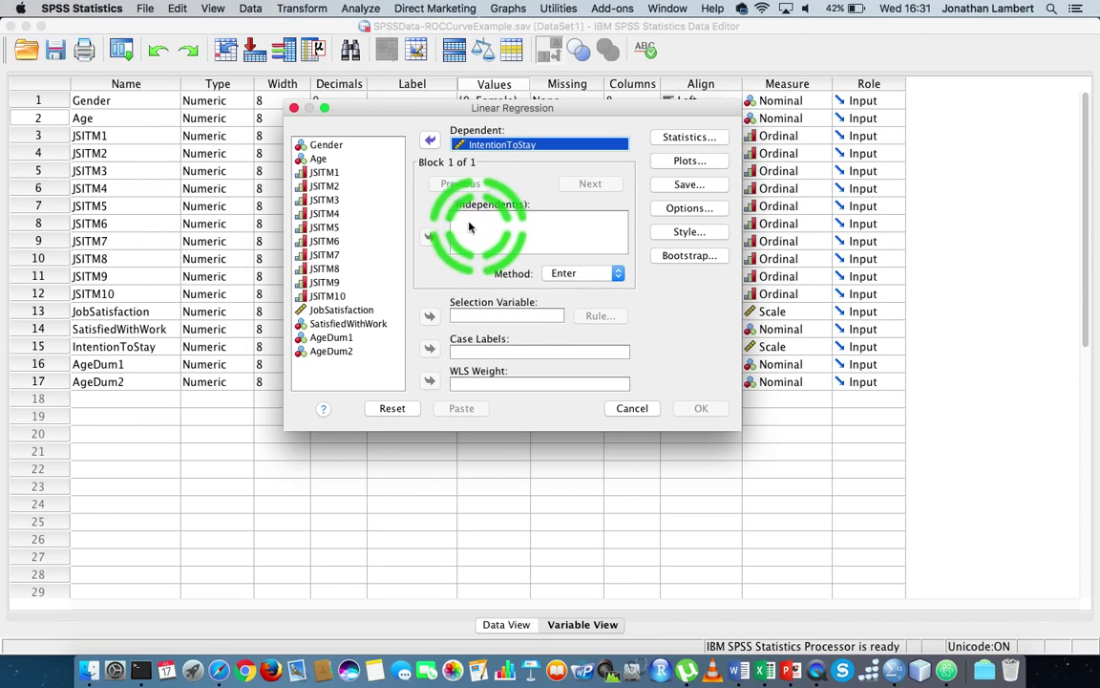
Add JobSatisfaction, Gender, AgeDum1 and AgeDum2 as independents, then enlarge the dialog.
click(344, 311)
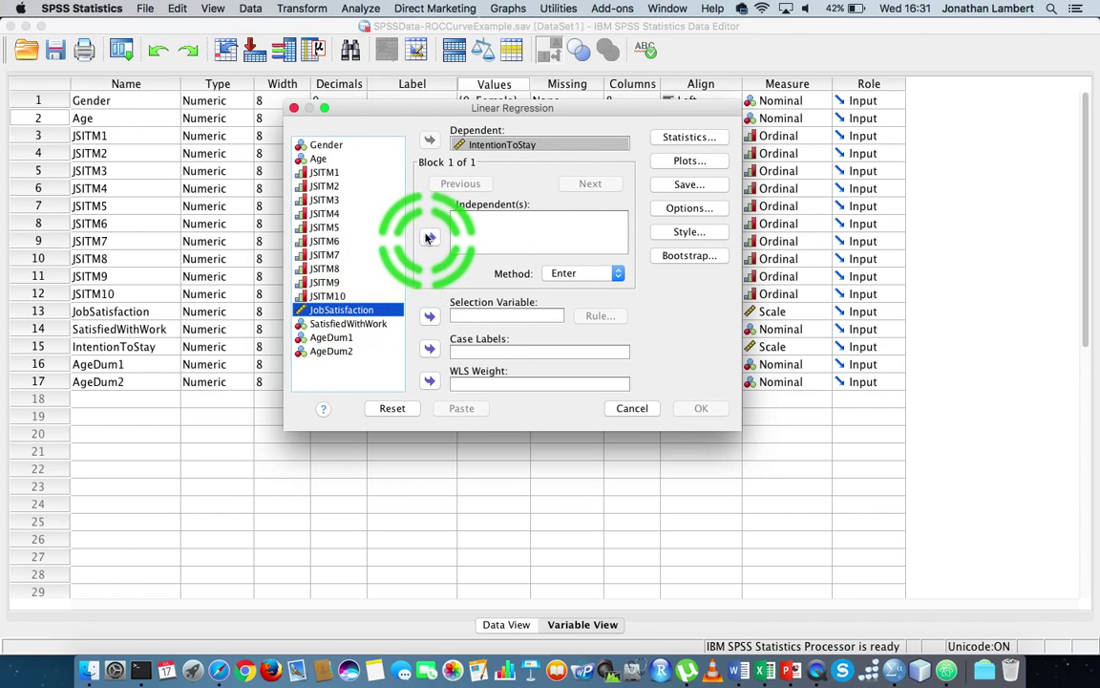
click(429, 236)
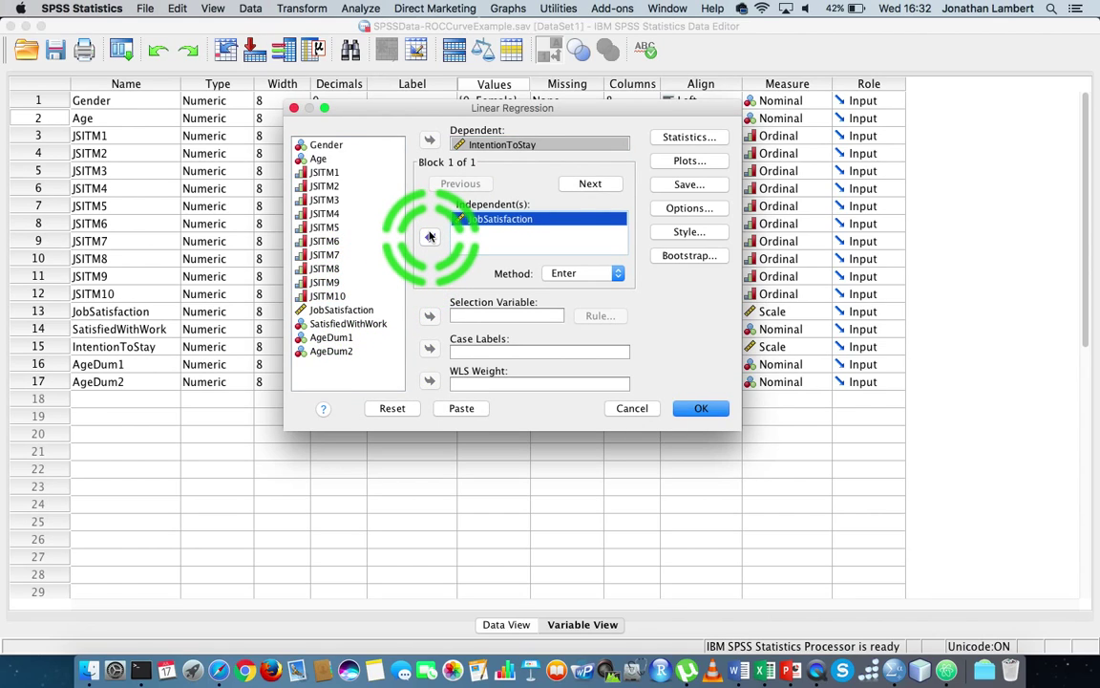
click(322, 144)
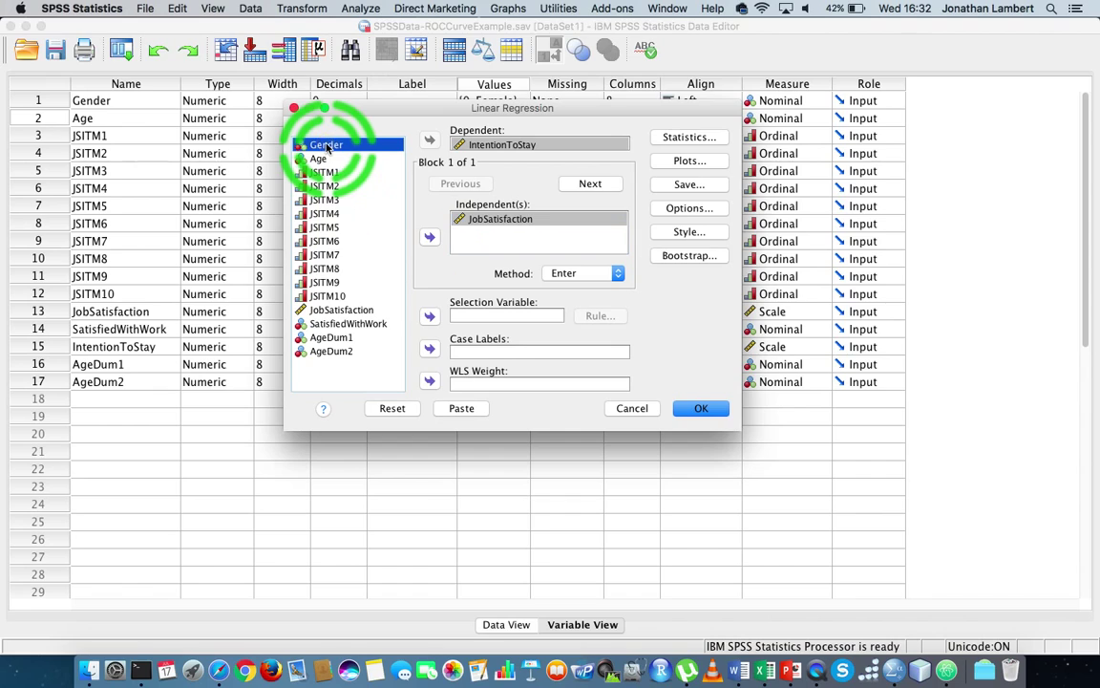
click(429, 238)
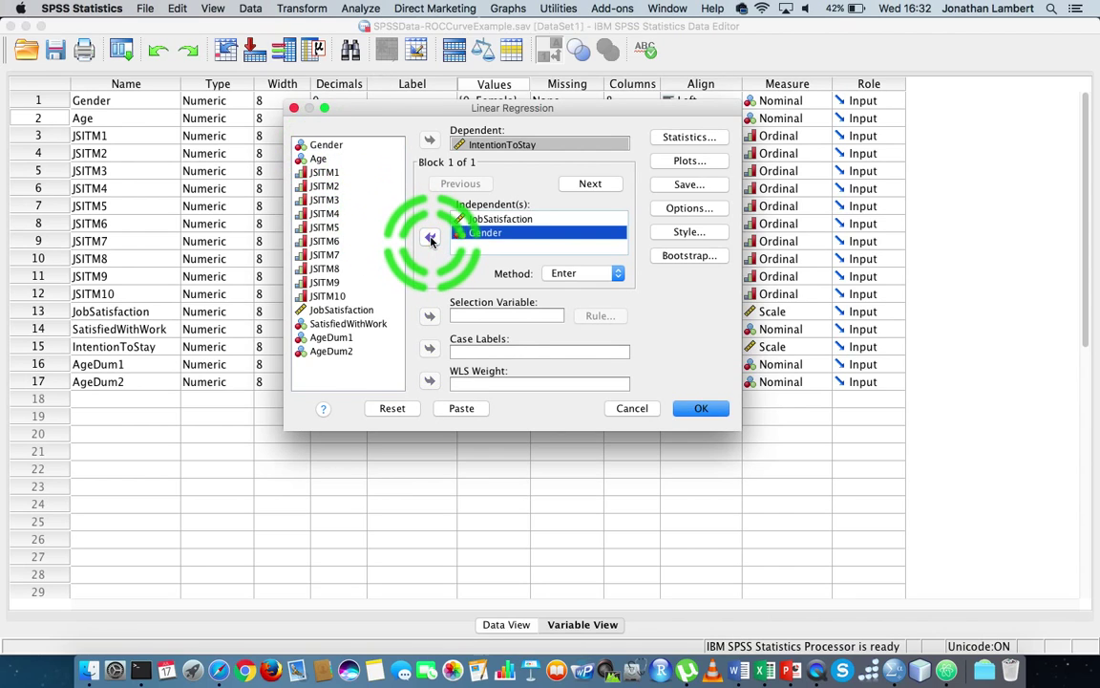
click(333, 337)
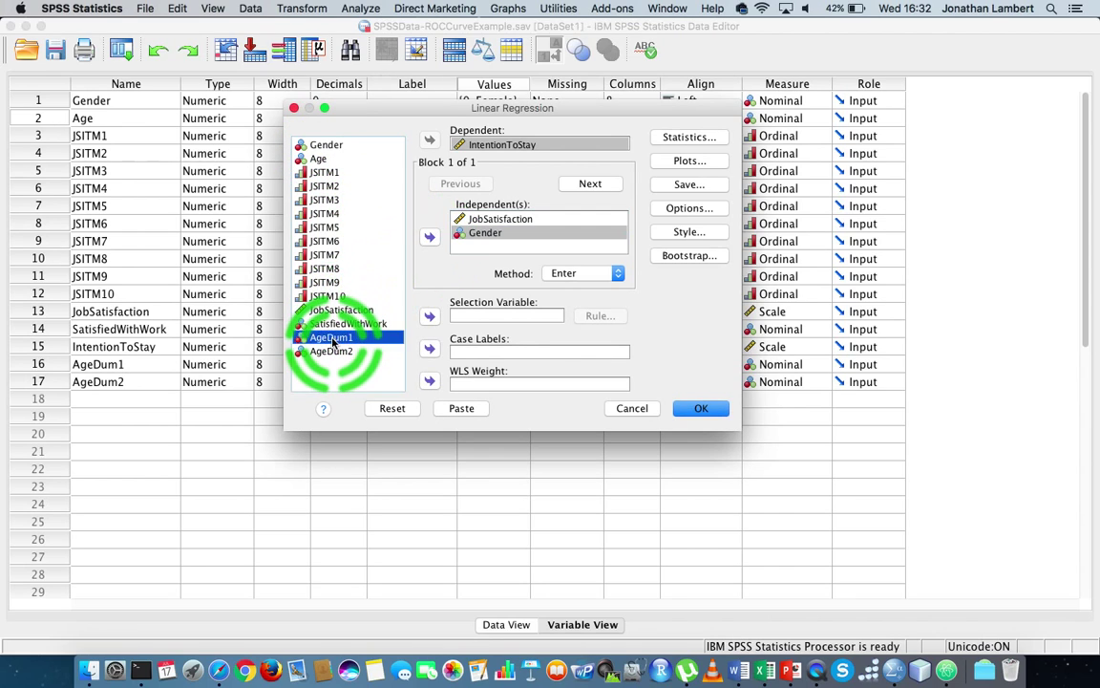
click(429, 238)
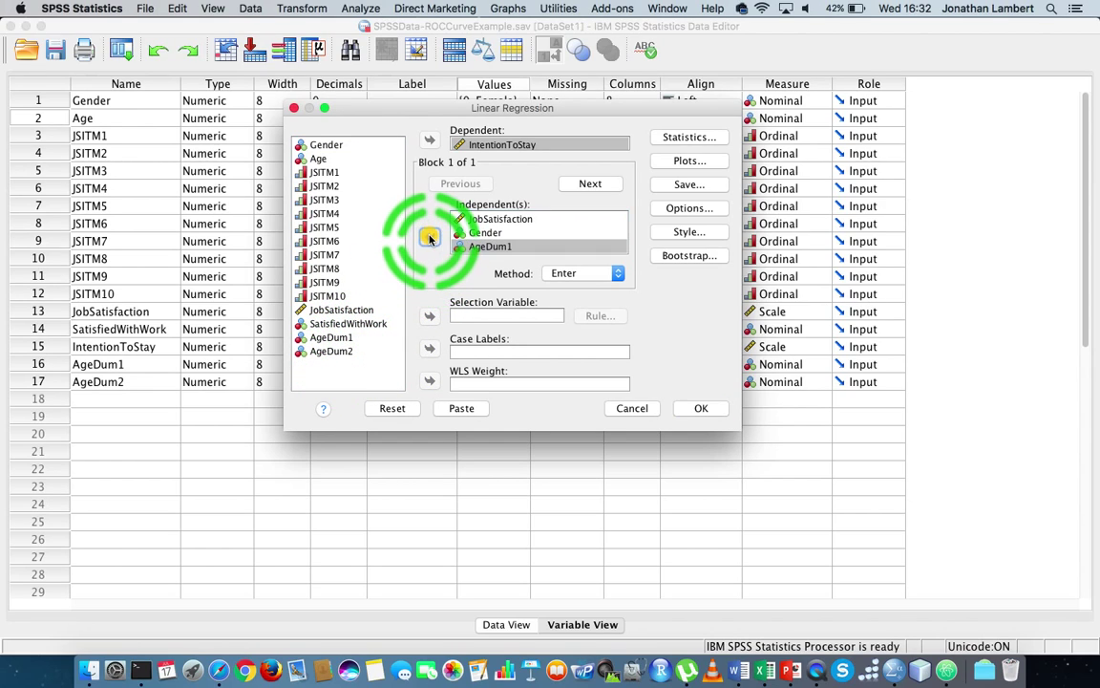
click(373, 359)
click(329, 350)
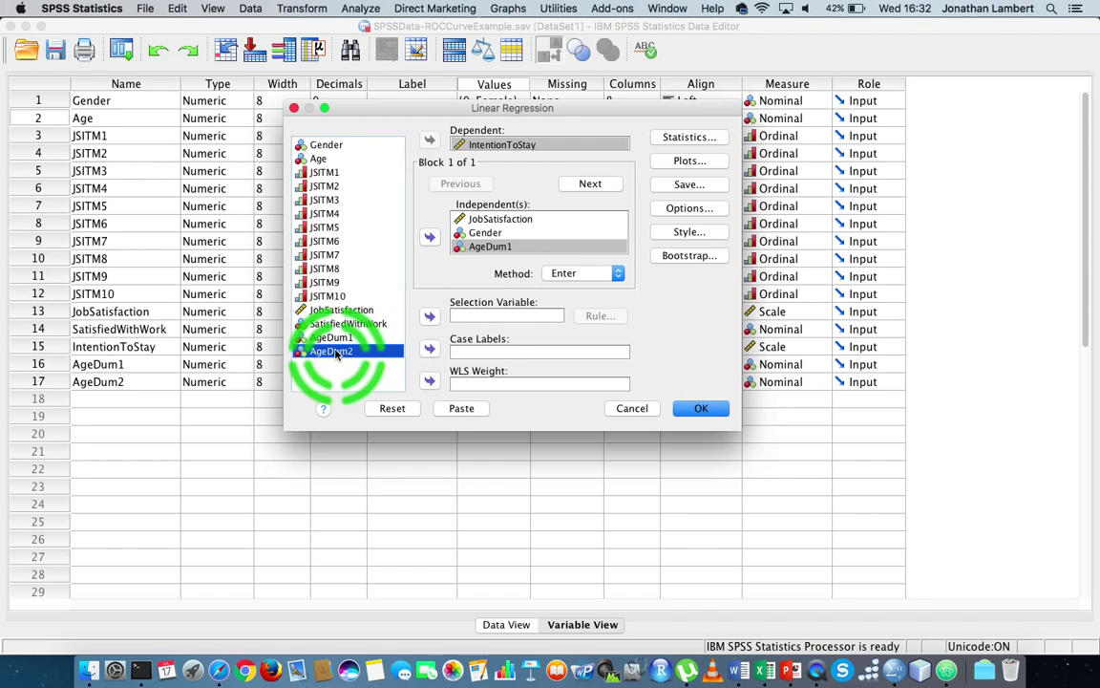
click(429, 238)
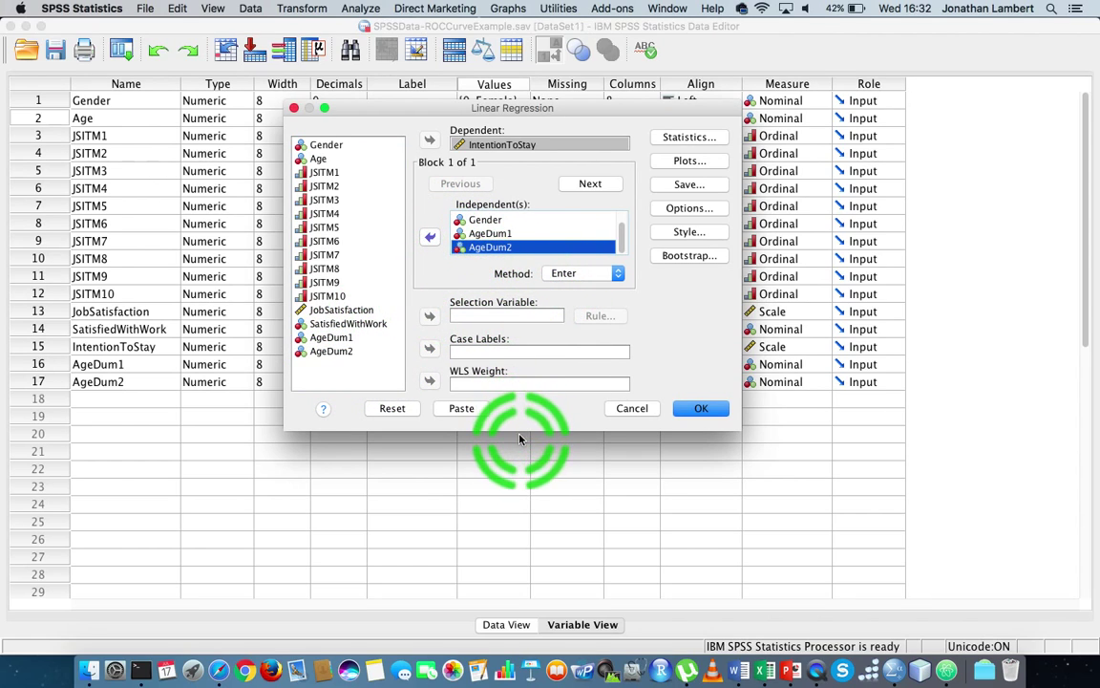
drag(520, 432, 541, 513)
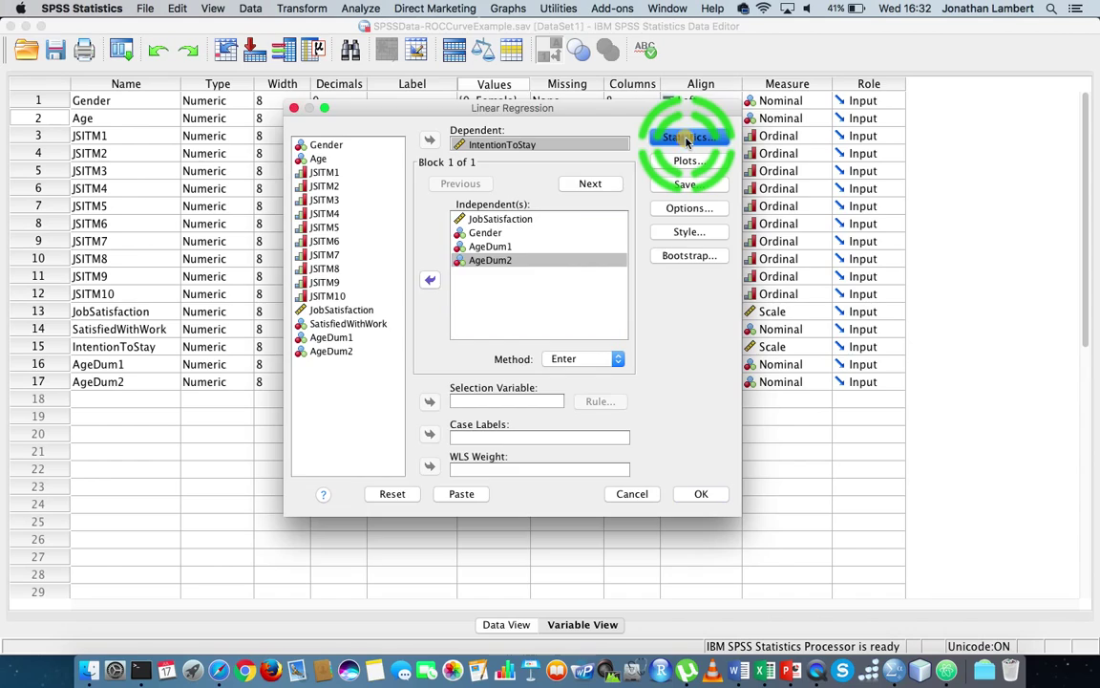
In Statistics options, toggle Collinearity diagnostics on and back off, leaving Estimates and Model fit.
click(686, 139)
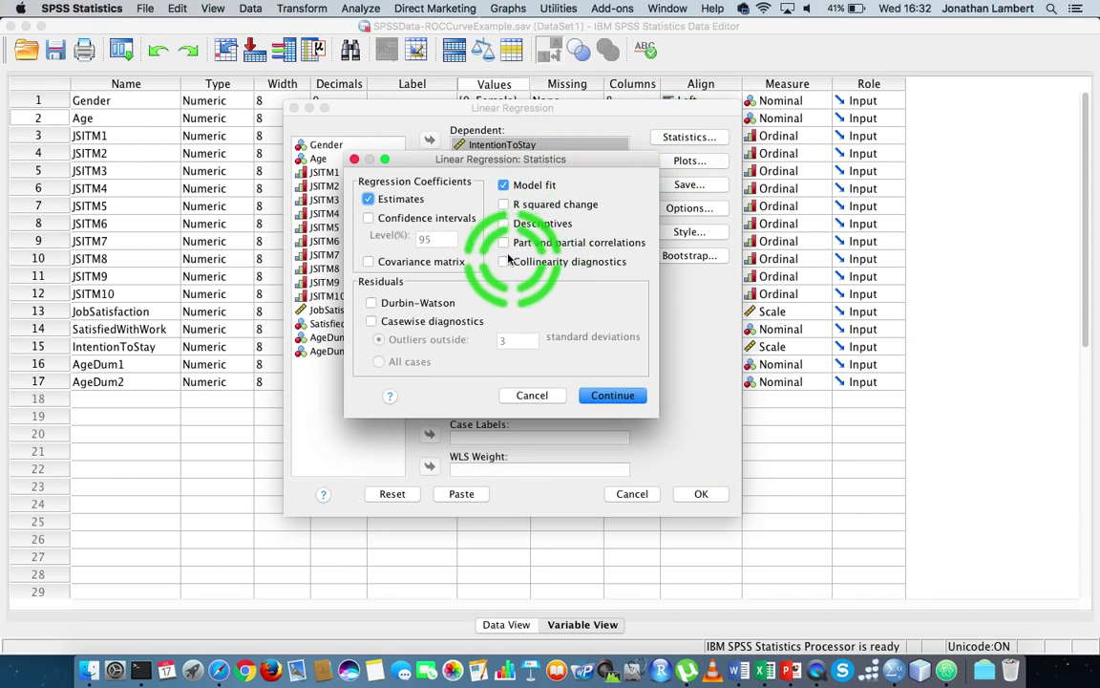
click(503, 261)
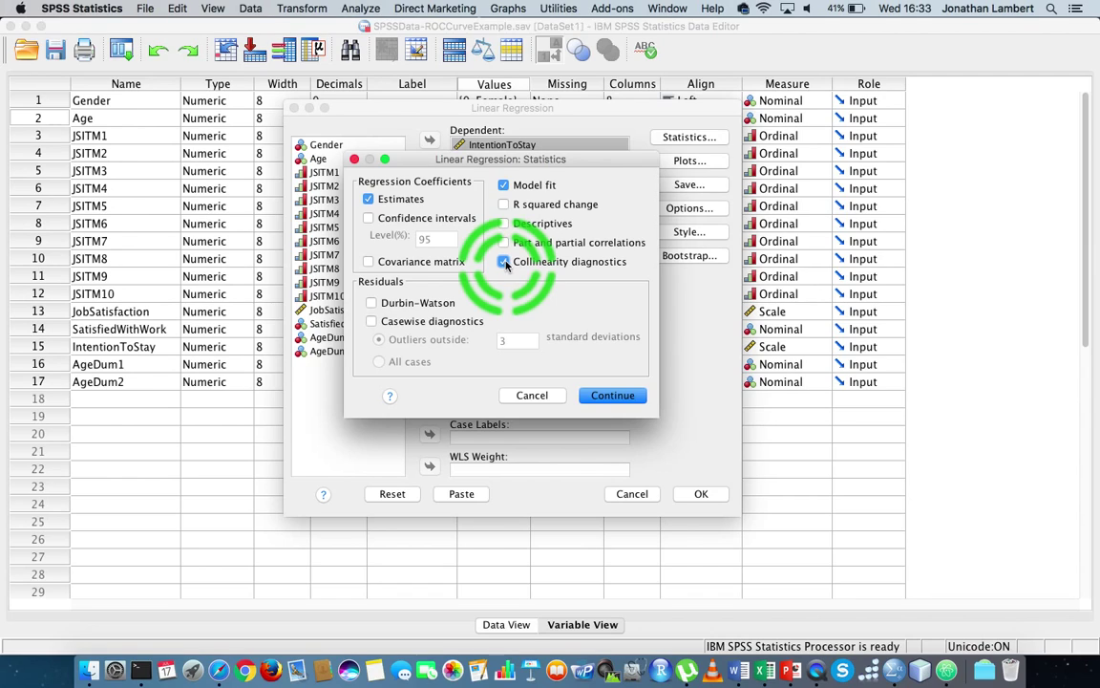
click(504, 262)
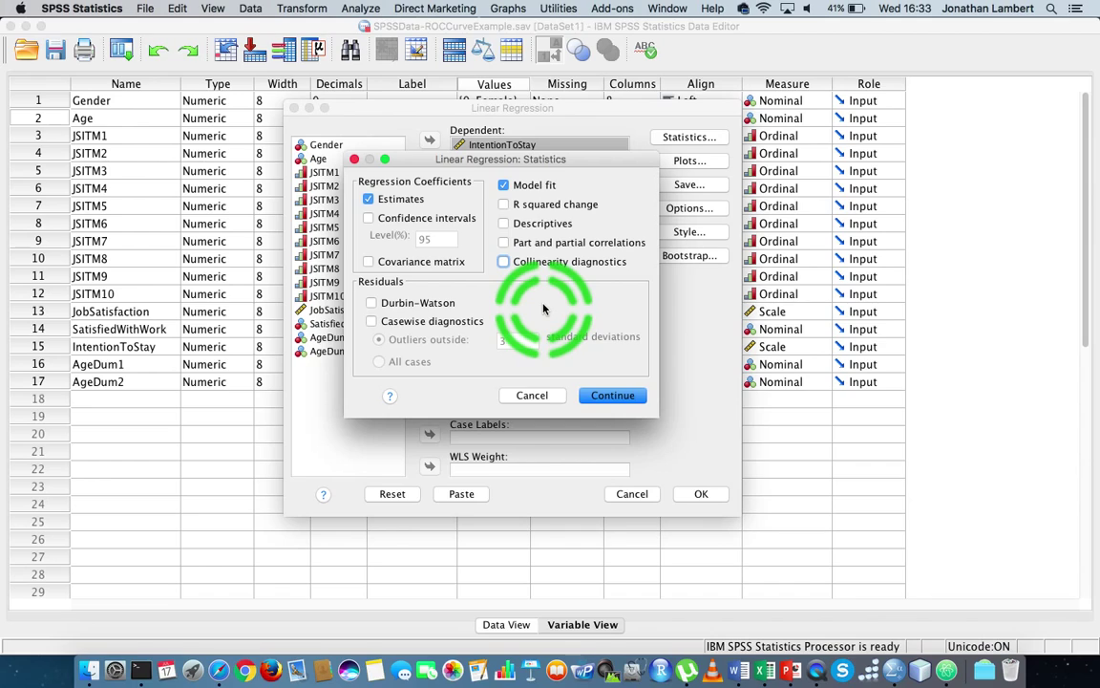
Toggle Durbin-Watson on and off, then accept the default statistics and return.
click(371, 303)
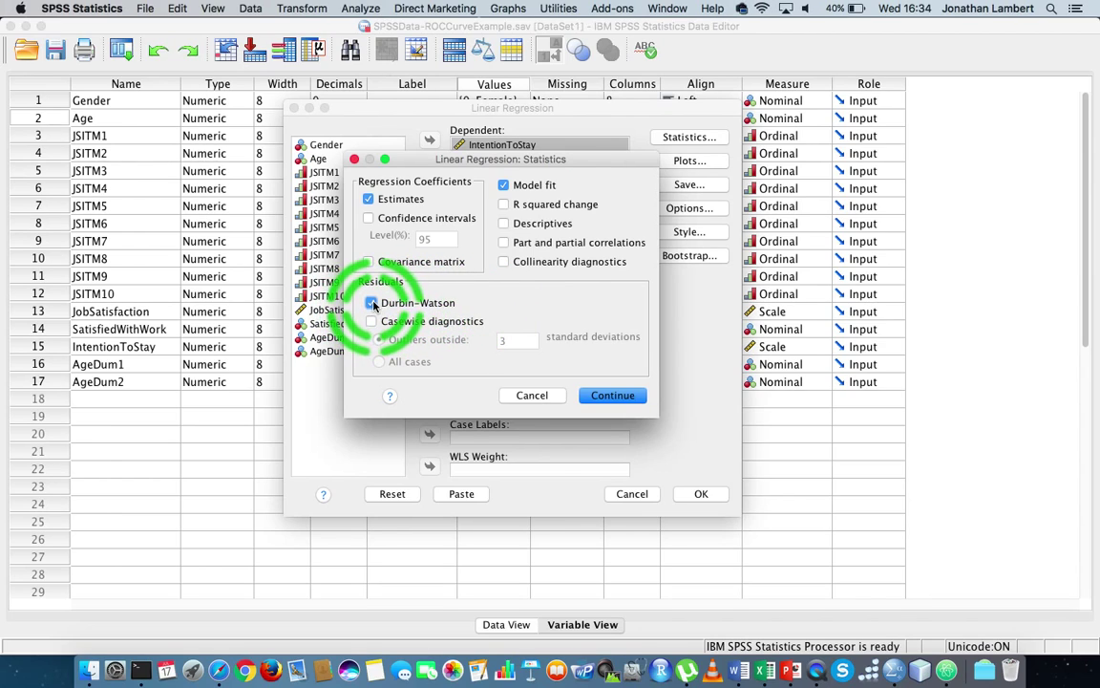
click(372, 302)
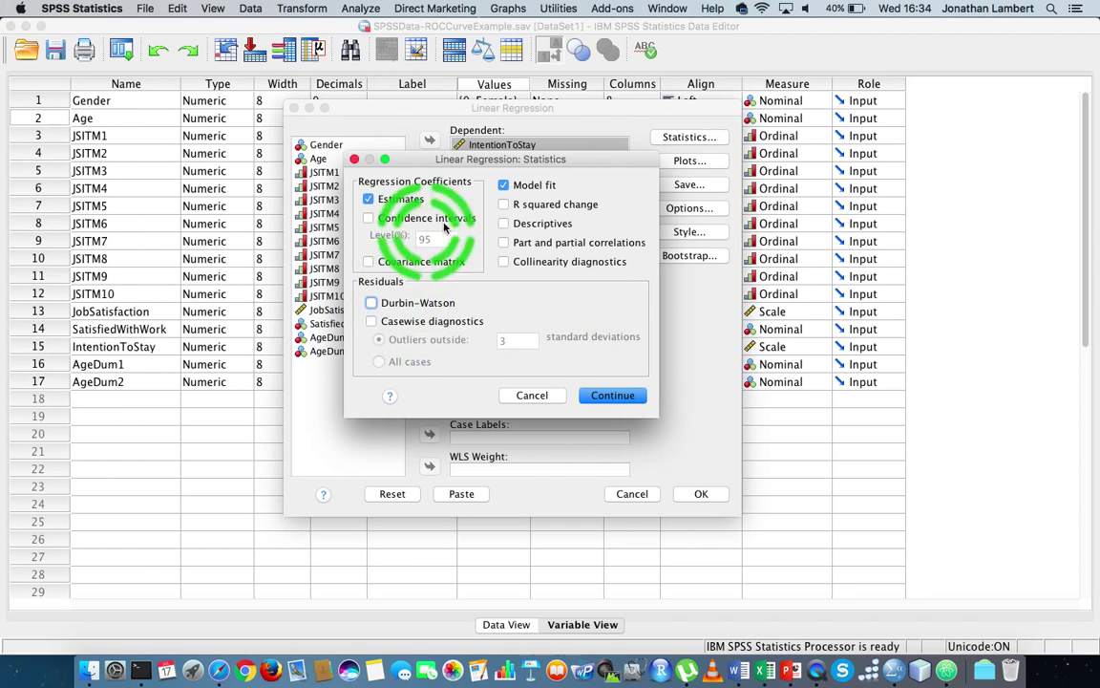
click(608, 397)
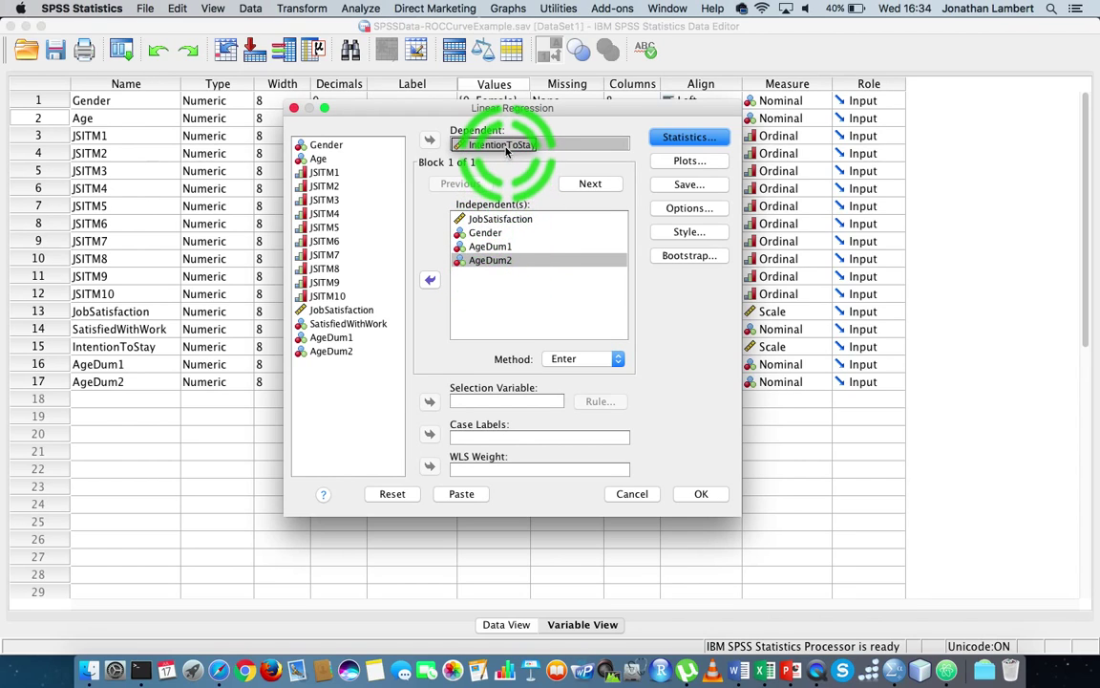
Run the regression and select the Variables Entered/Removed and Model Summary tables in the Viewer.
click(698, 495)
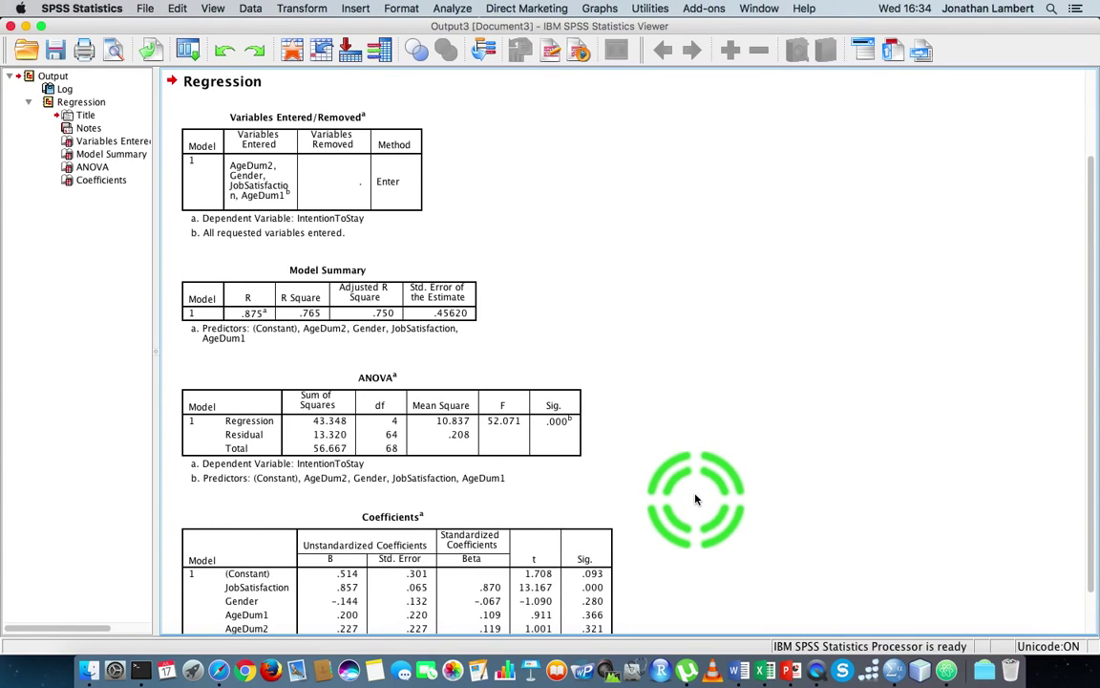
click(250, 112)
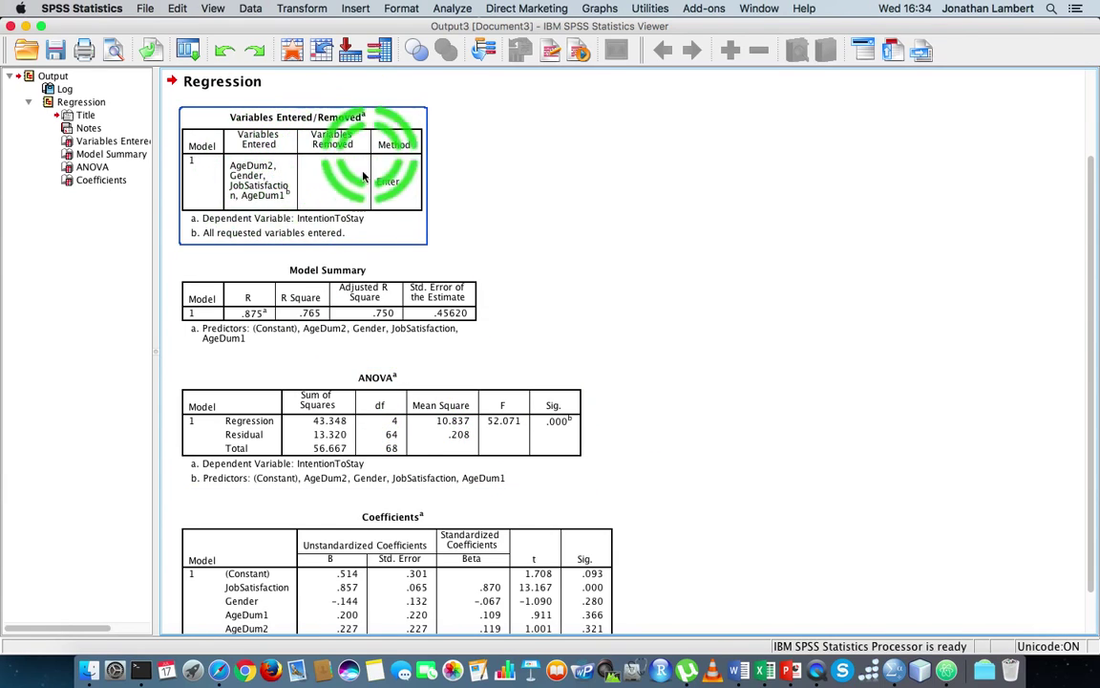
click(444, 208)
click(314, 297)
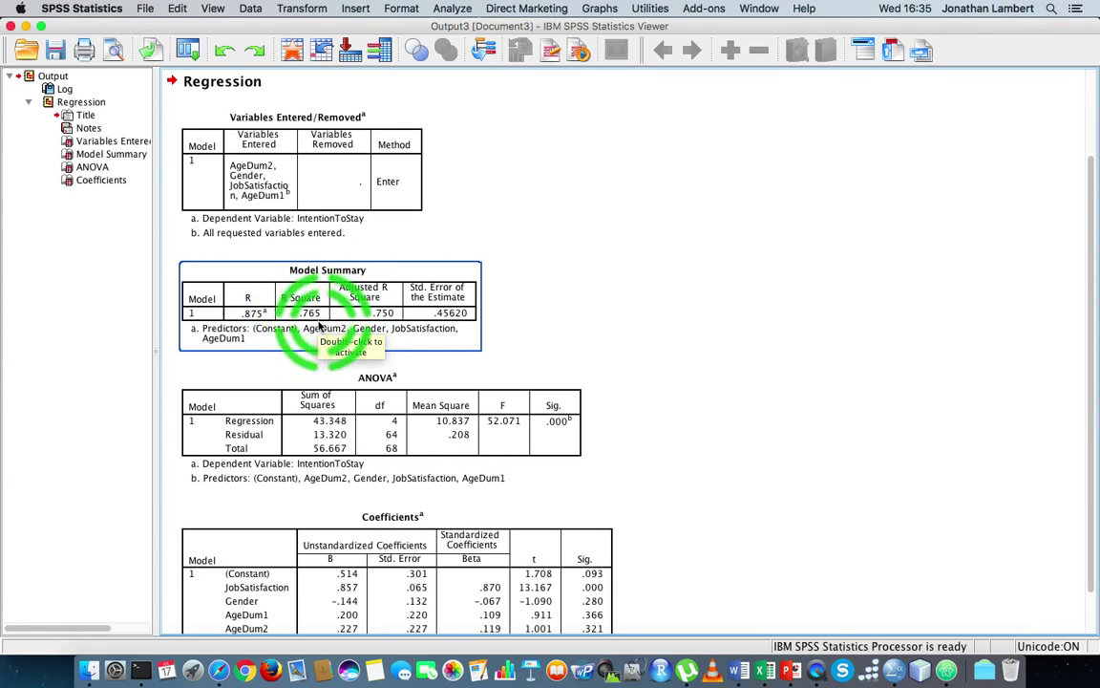
click(654, 332)
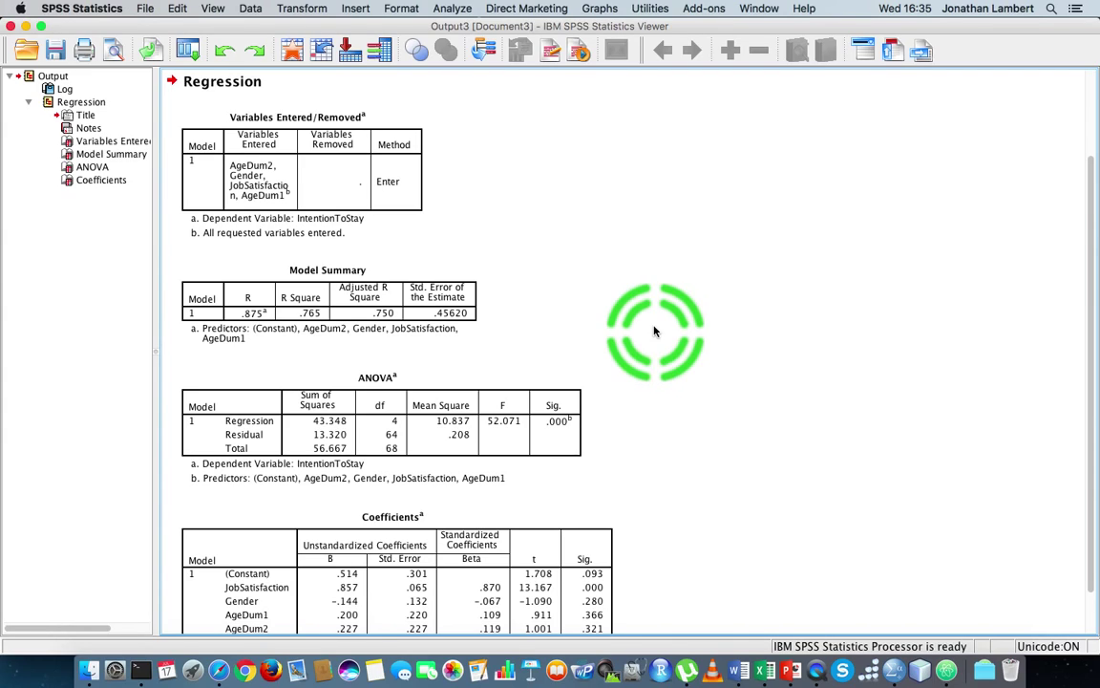
click(387, 220)
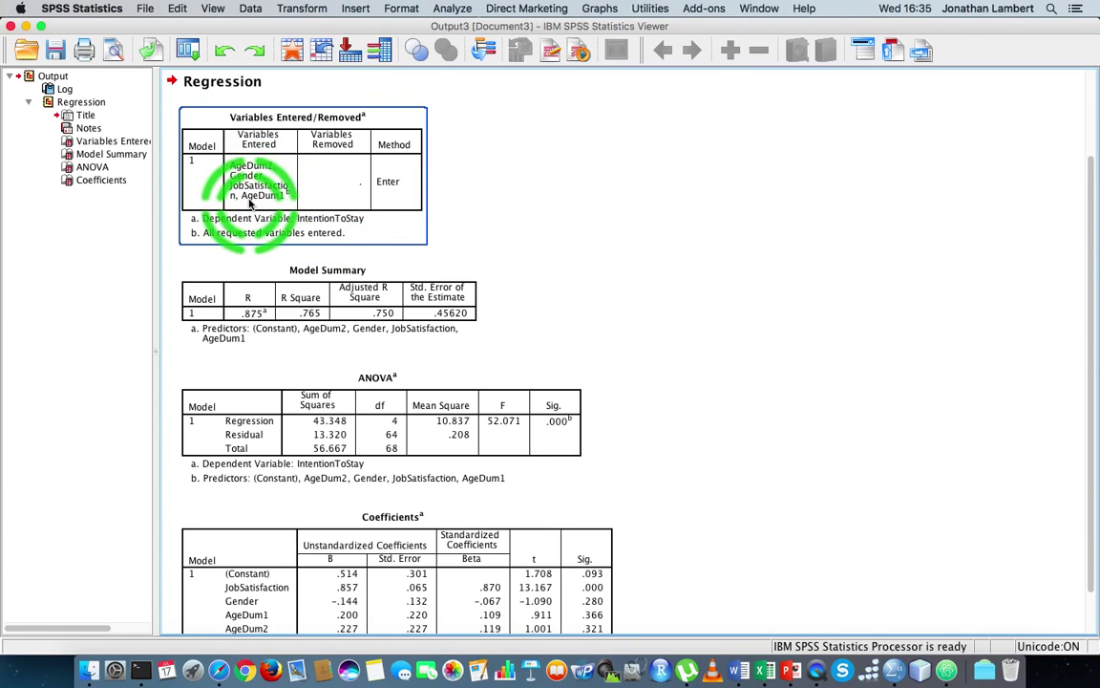
click(578, 250)
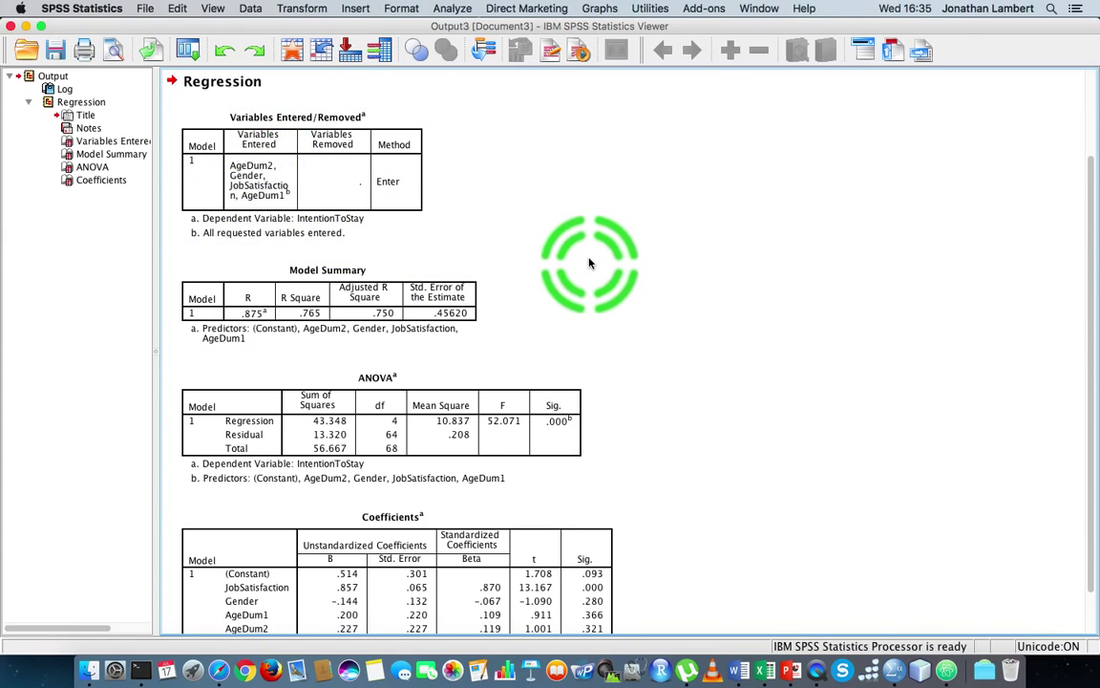
click(393, 294)
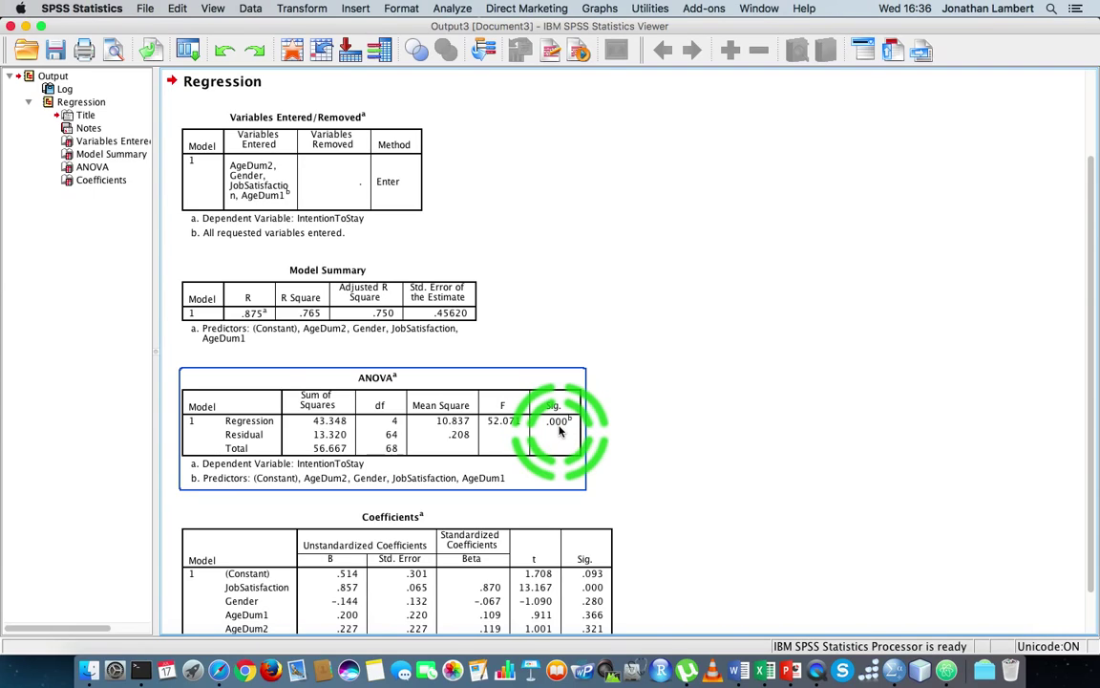
Scroll down the Viewer and select the full Coefficients table.
click(638, 442)
scroll(642, 445, down, 3)
click(226, 535)
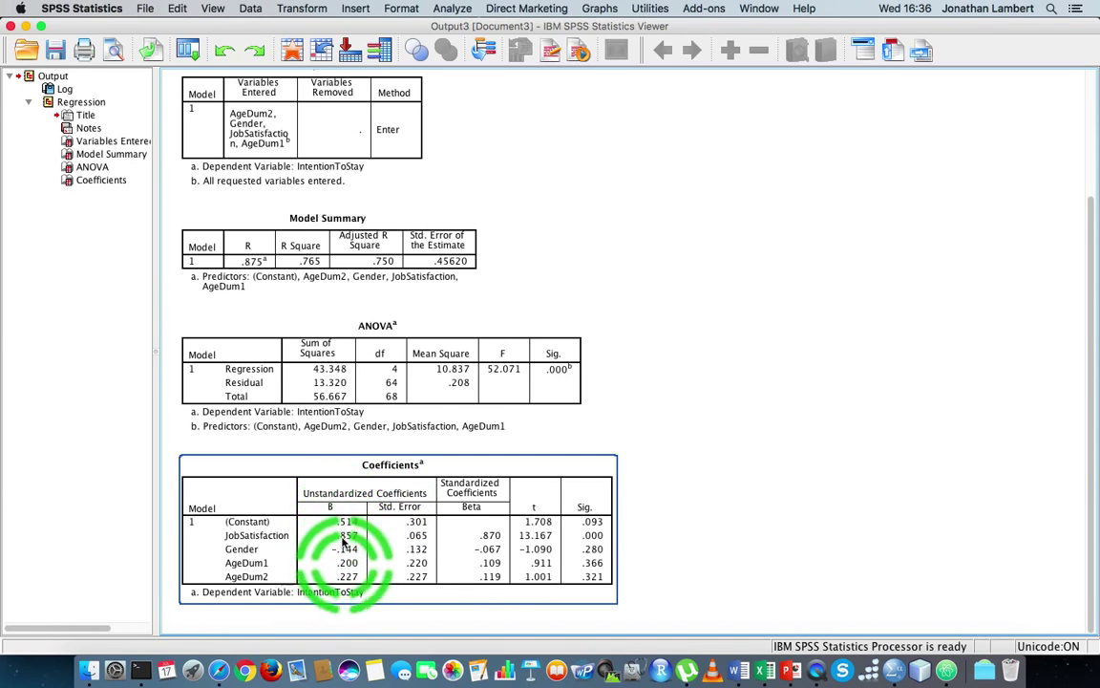
click(718, 455)
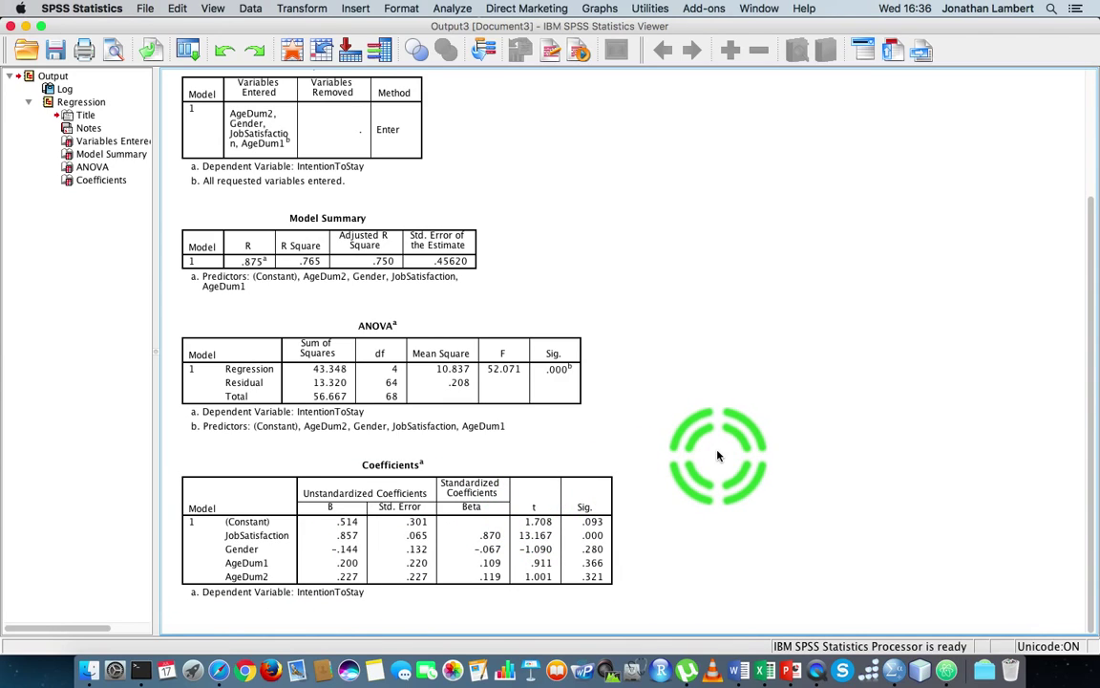
click(562, 541)
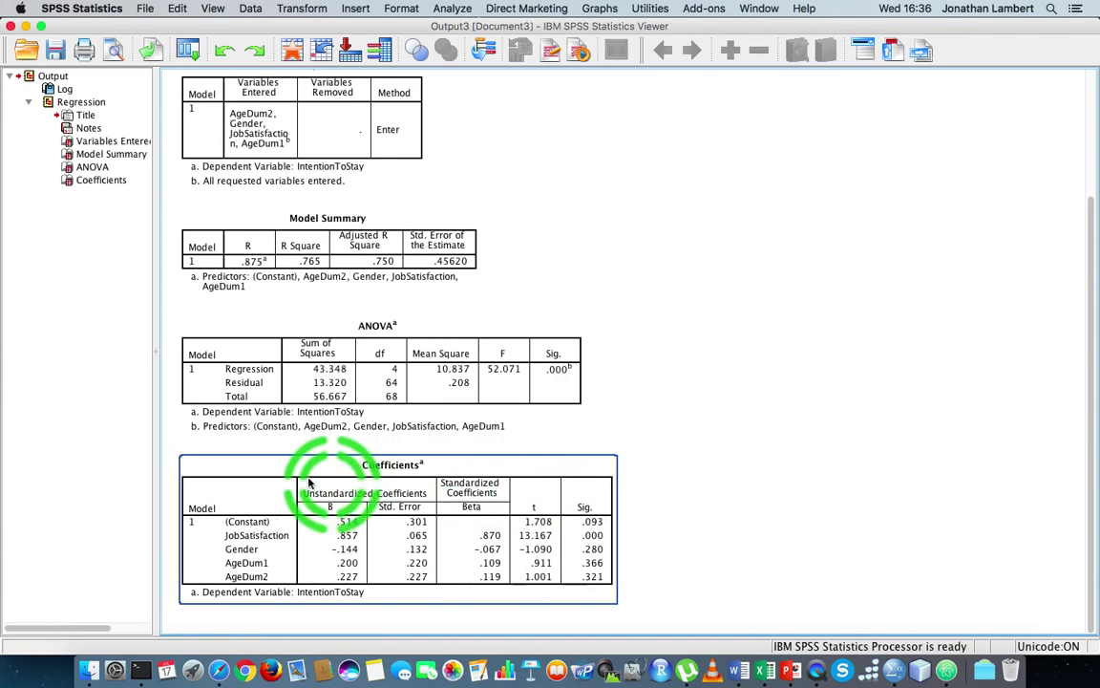